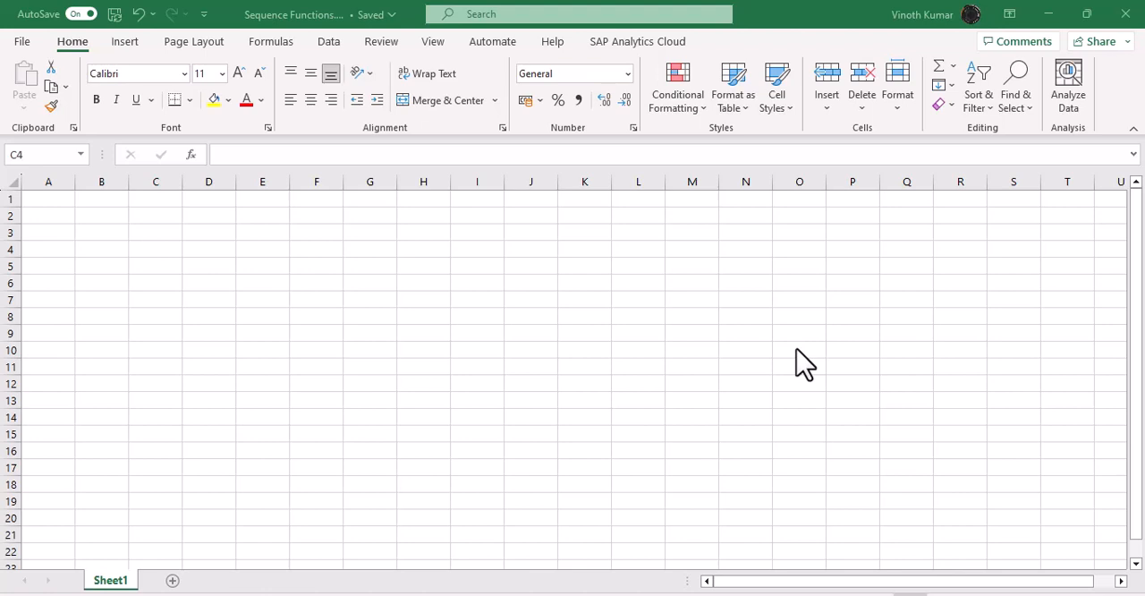
Step: Enter the heading "Invoice No" in cell C3
left_click(171, 254)
left_click(169, 232)
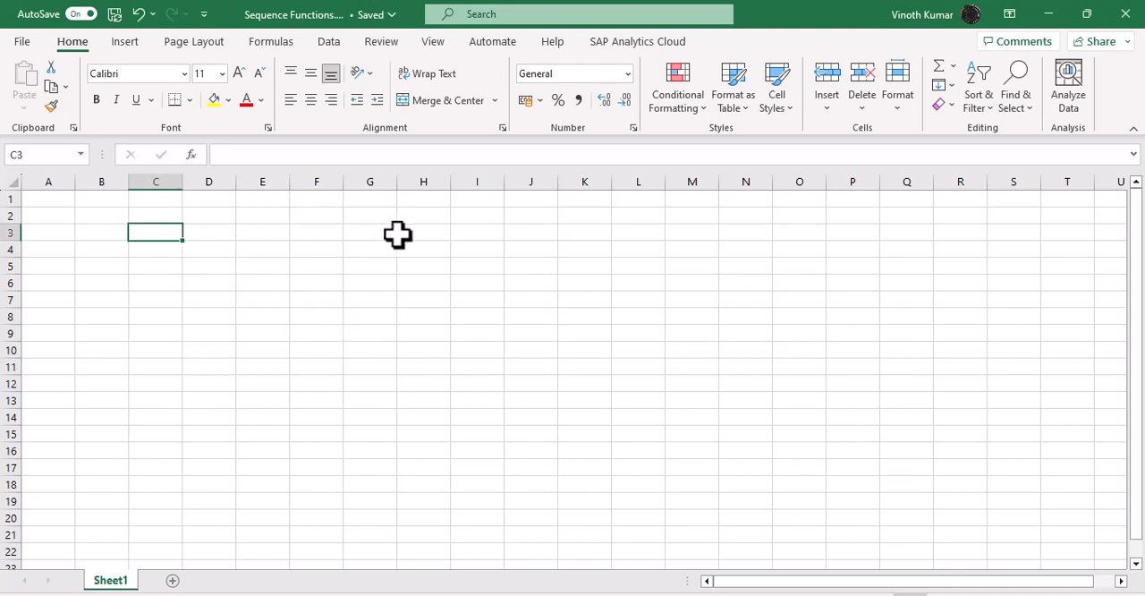
type("i")
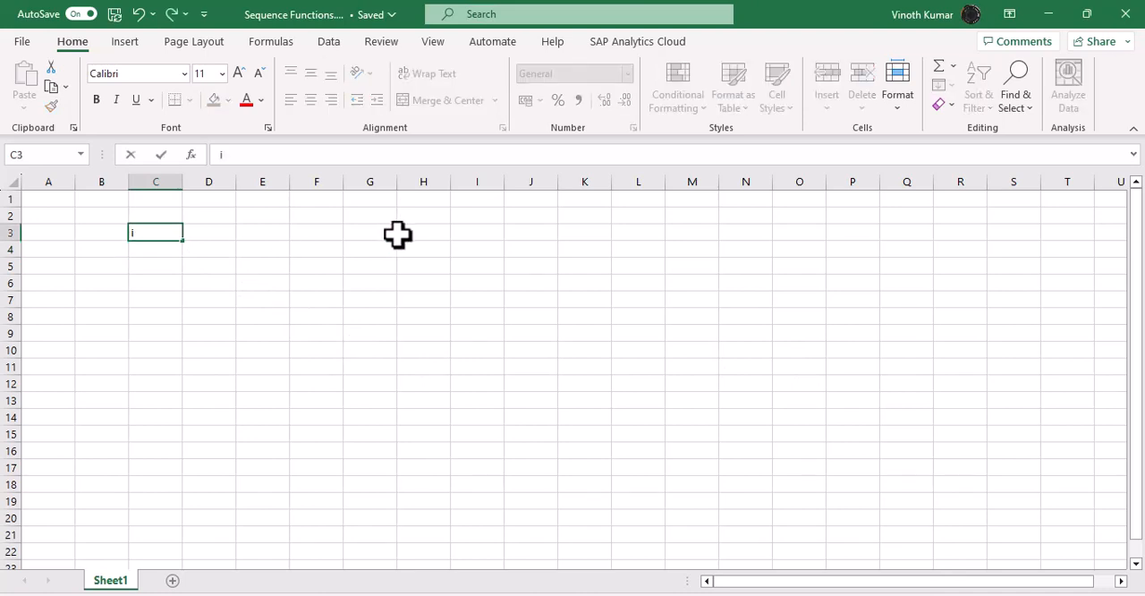
key("BackSpace")
type("Invoice No")
key("Return")
Step: AutoFit the width of column C to the heading in C3
key("Up")
key("alt+o")
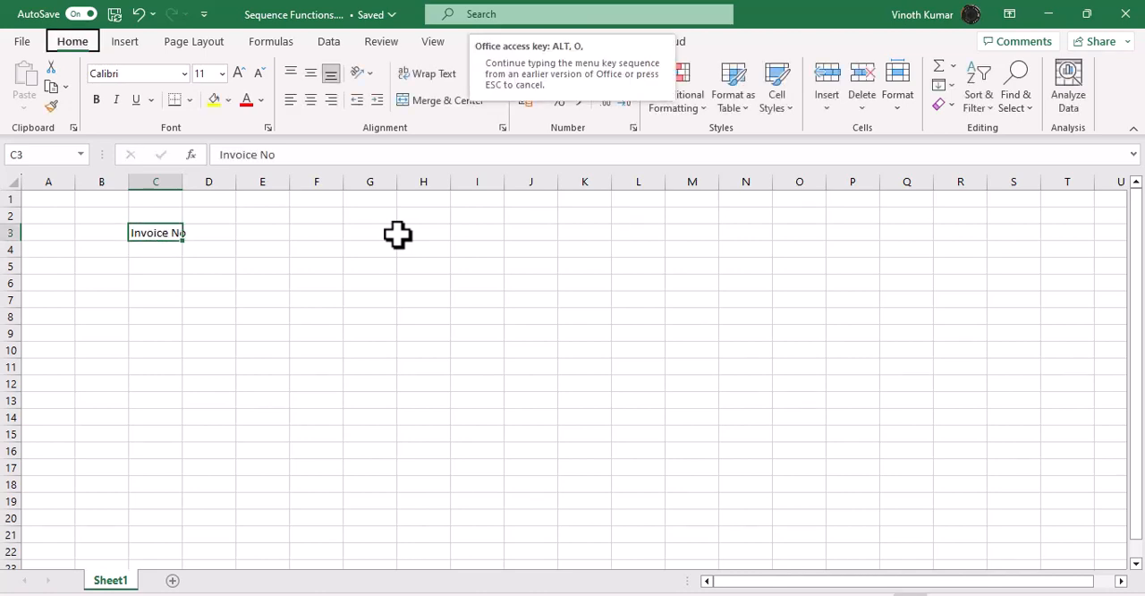
key("c")
key("a")
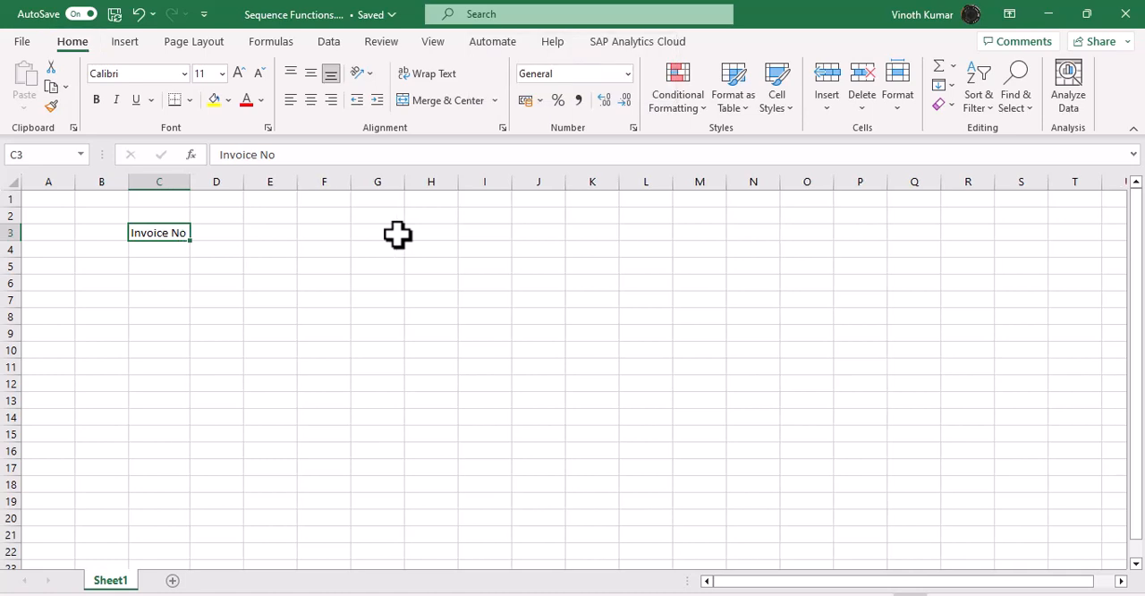
Step: Enter the value 5 in cell F2
key("Up")
key("Right")
key("Right")
key("Right")
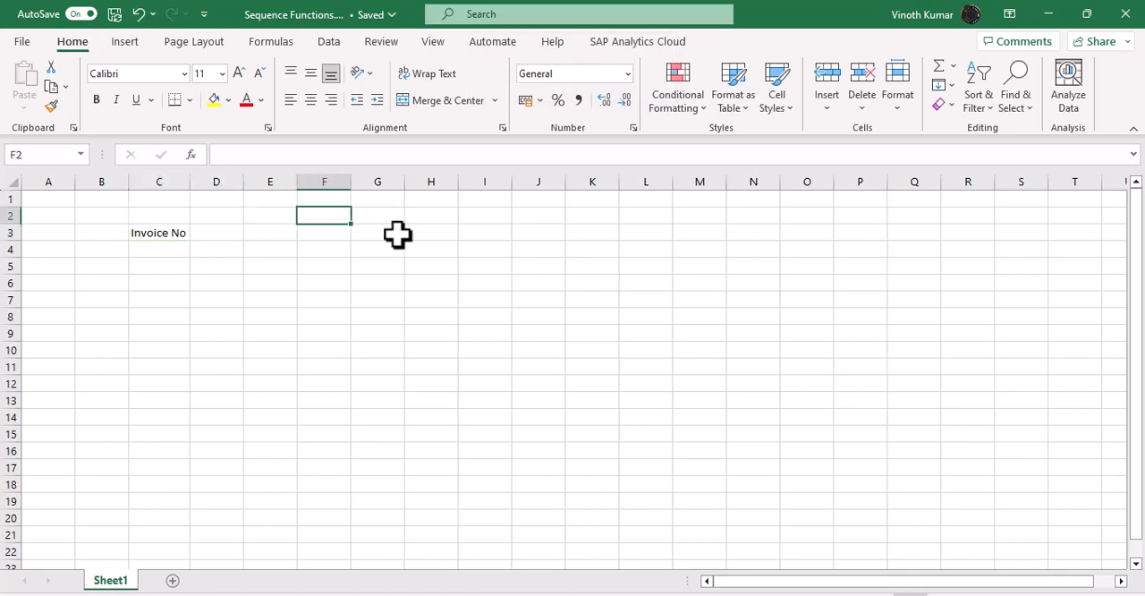
type("5")
key("Return")
Step: Enter the label "InvoiceNo" in cell F1, directly above the value in F2
key("Up")
key("Up")
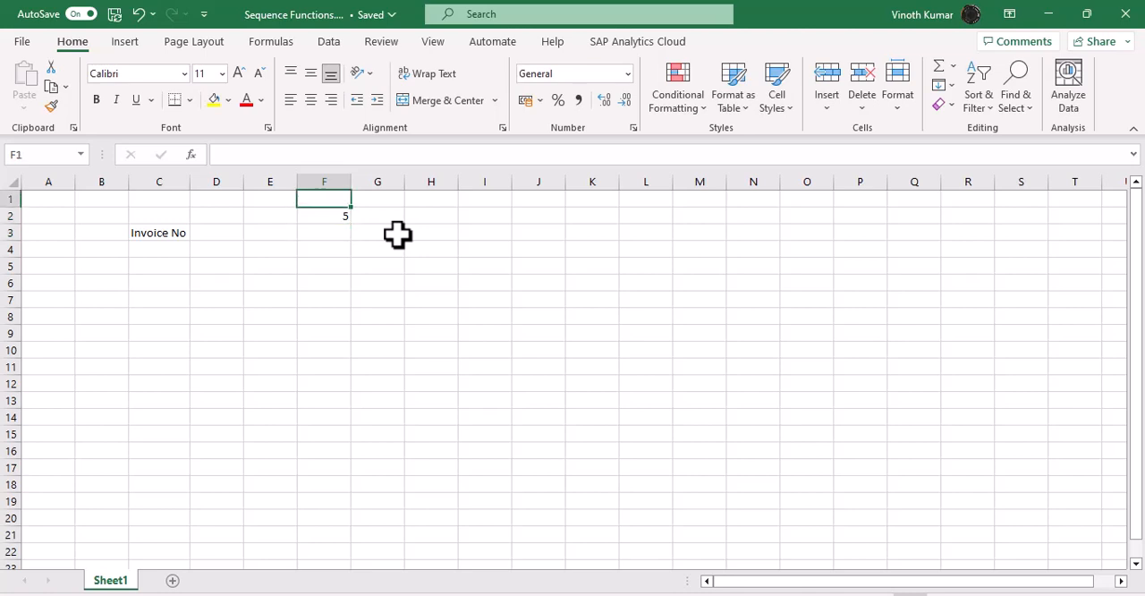
type("InvoiceNO")
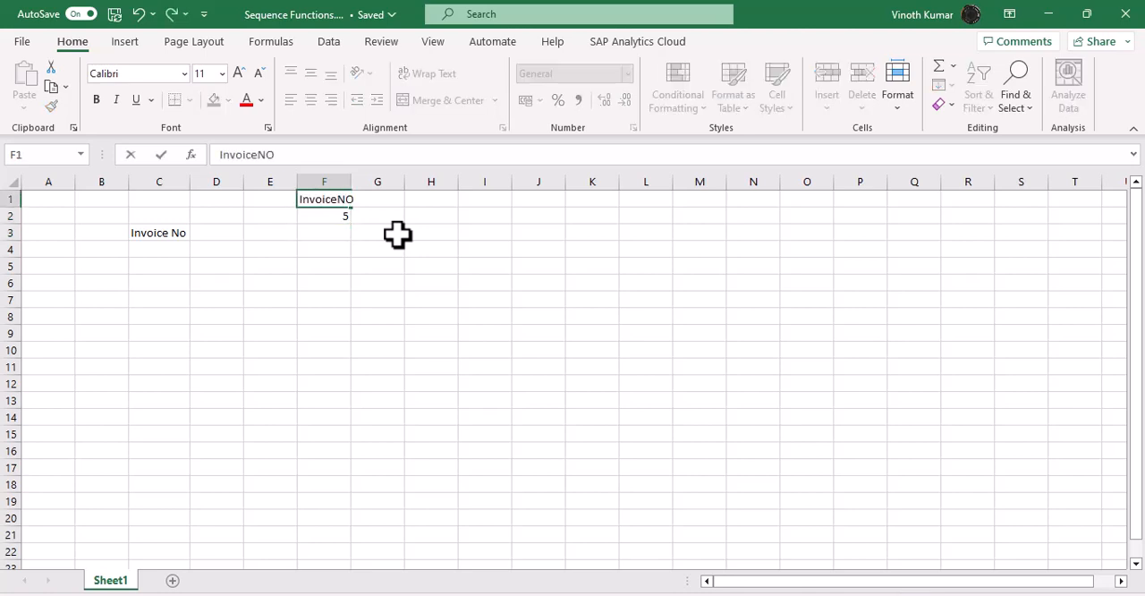
key("Return")
key("Up")
key("F2")
key("BackSpace")
type("o")
key("Return")
Step: Create a named range from F1:F2 using the top row as the name, and autofit column F
key("Up")
key("shift+Down")
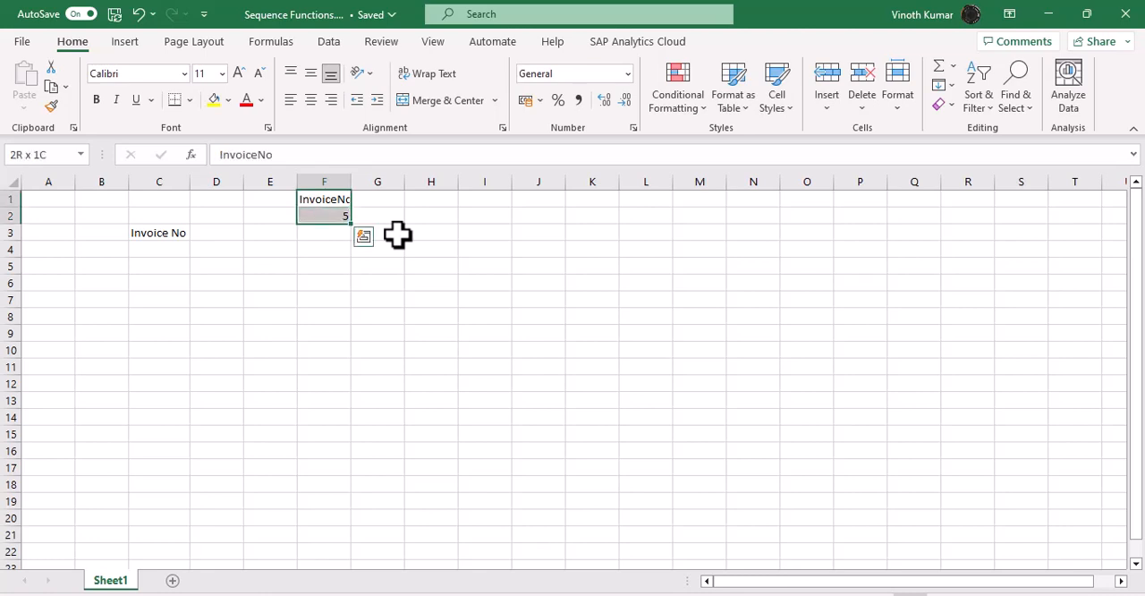
key("ctrl+shift+F3")
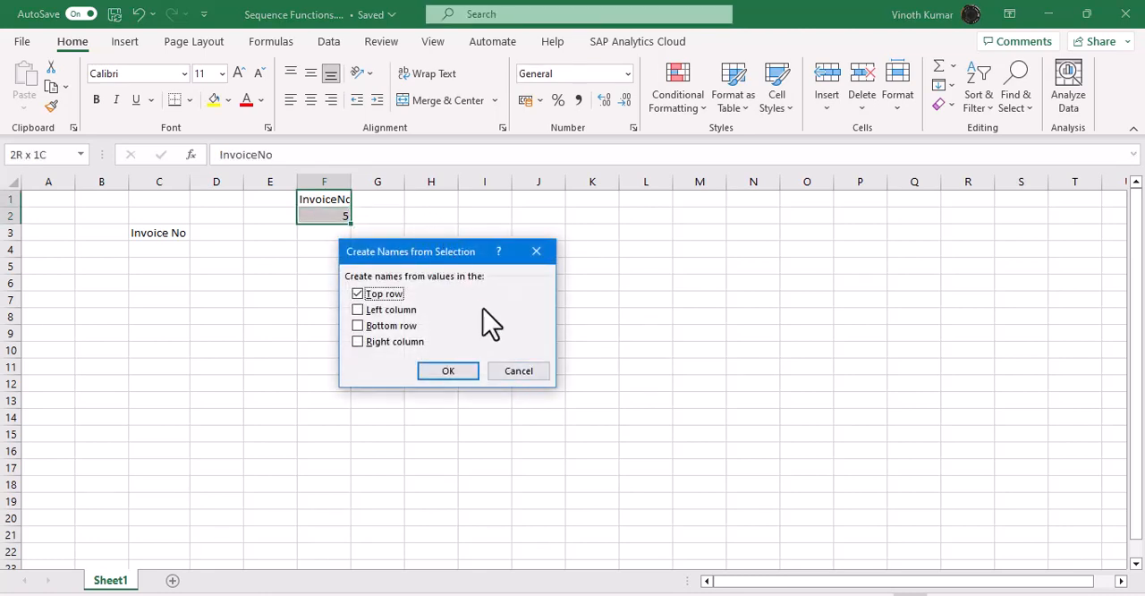
left_click(450, 372)
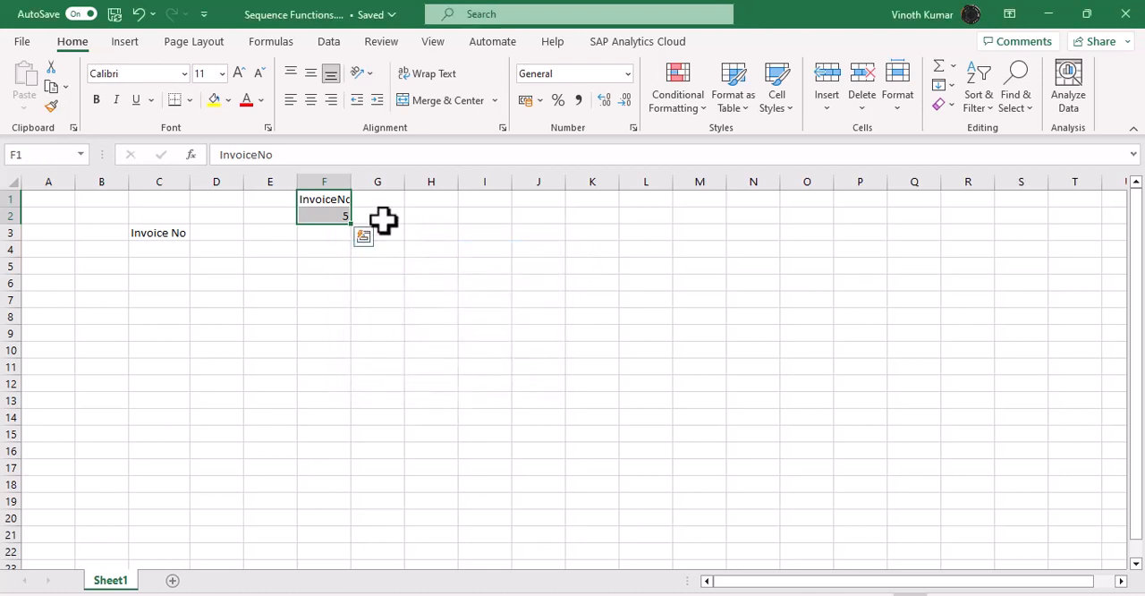
double_click(353, 181)
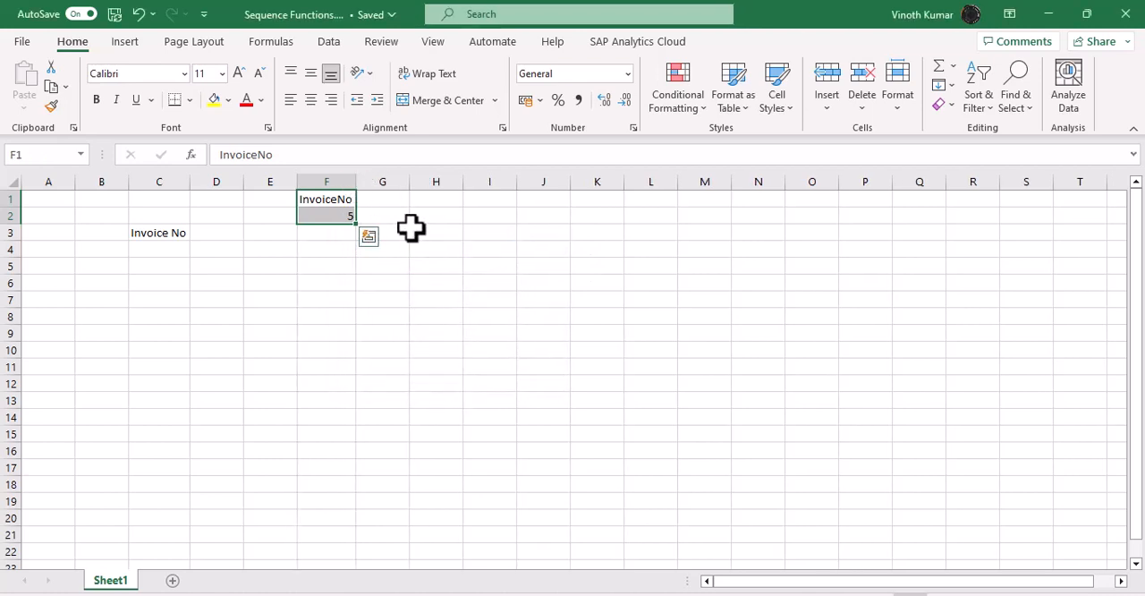
Step: Start a SEQUENCE function formula in cell C4, under the Invoice No heading
left_click(171, 263)
left_click(173, 249)
type("=")
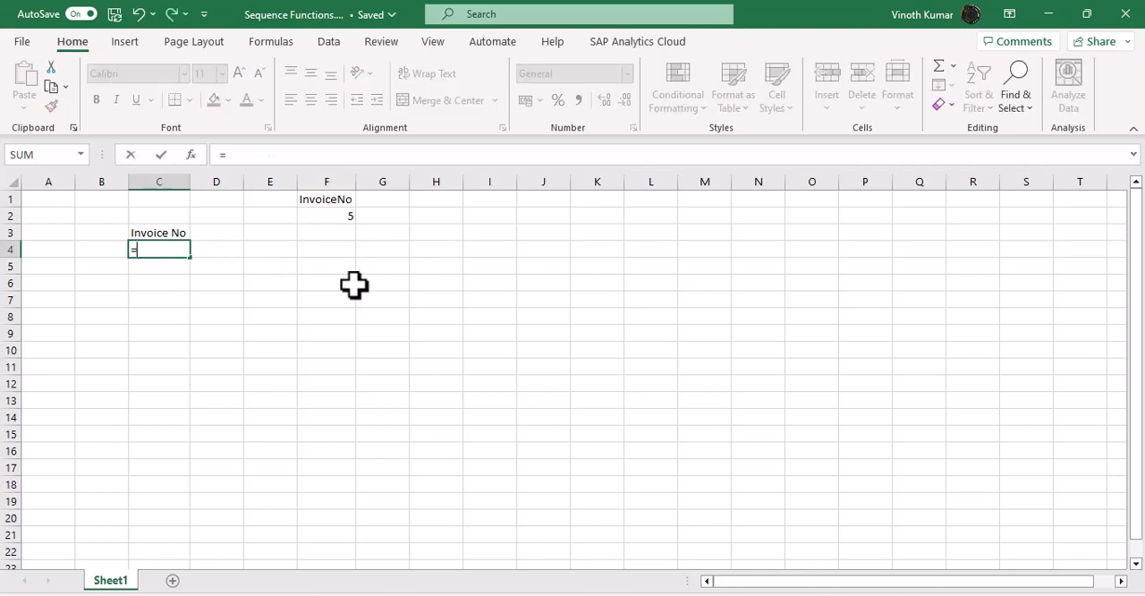
type("d")
key("BackSpace")
type("se")
key("Down")
key("Down")
key("Down")
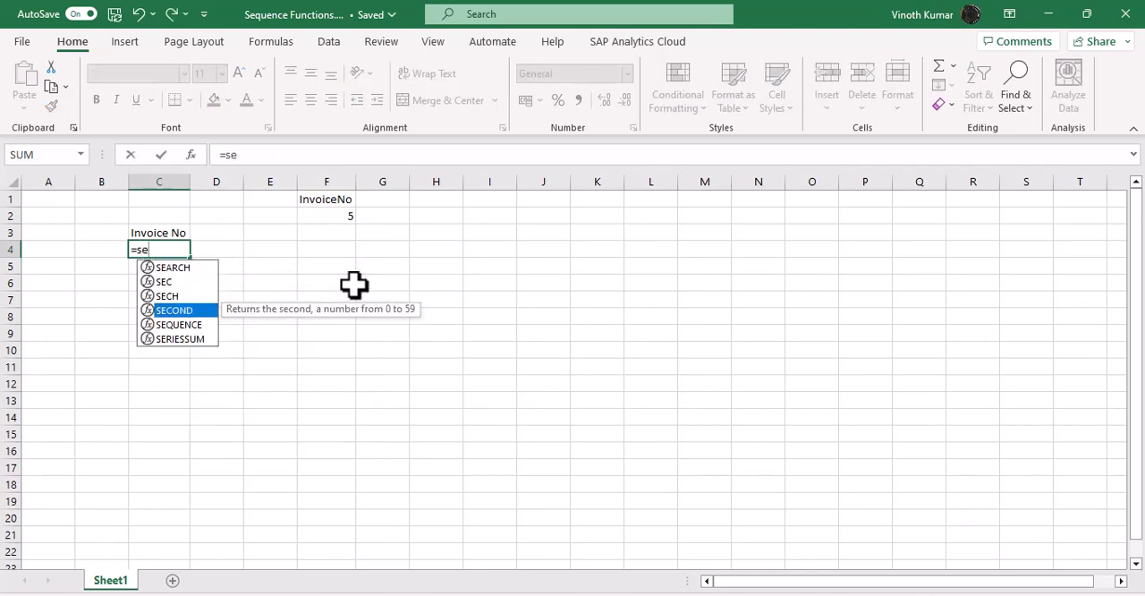
key("Down")
key("Tab")
Step: Use the named cell F2 as the rows argument and commit the formula =SEQUENCE(InvoiceNo)
key("Right")
key("Right")
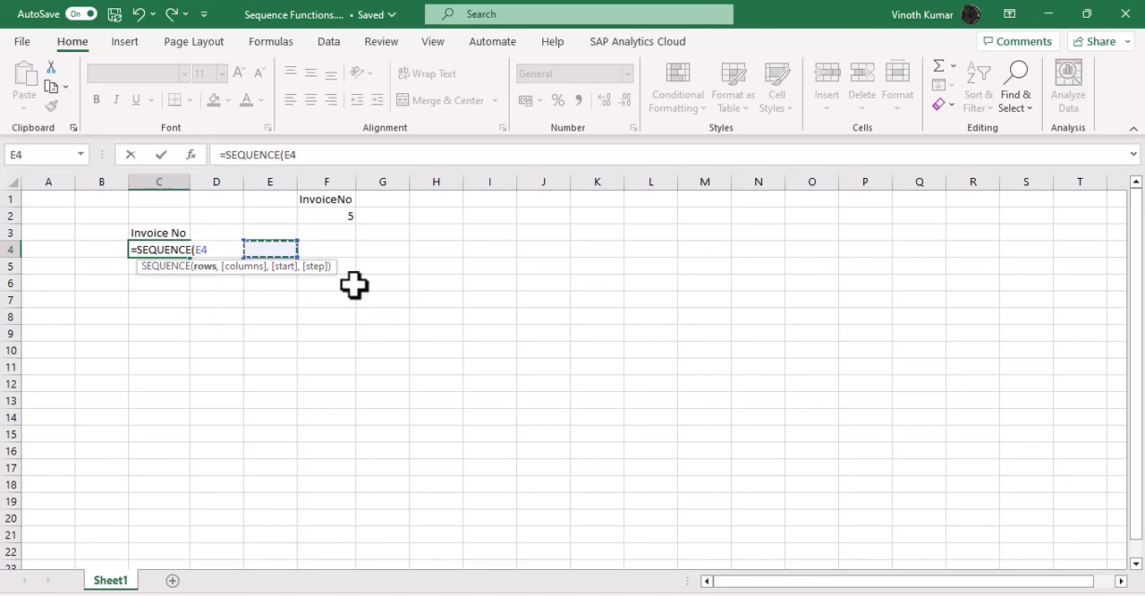
key("Up")
key("Up")
key("Right")
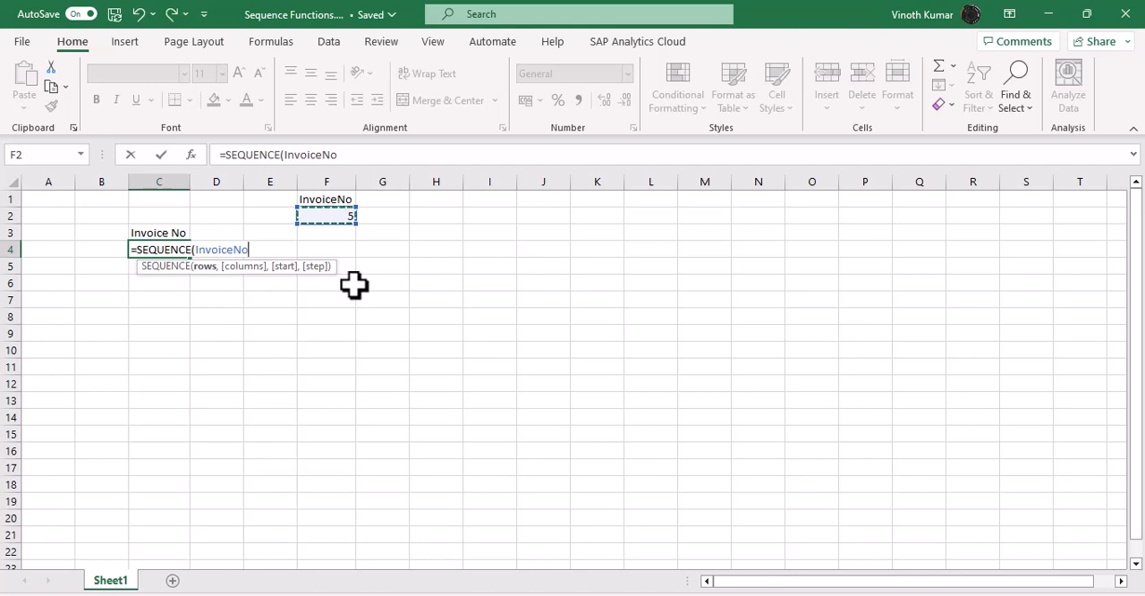
key("Return")
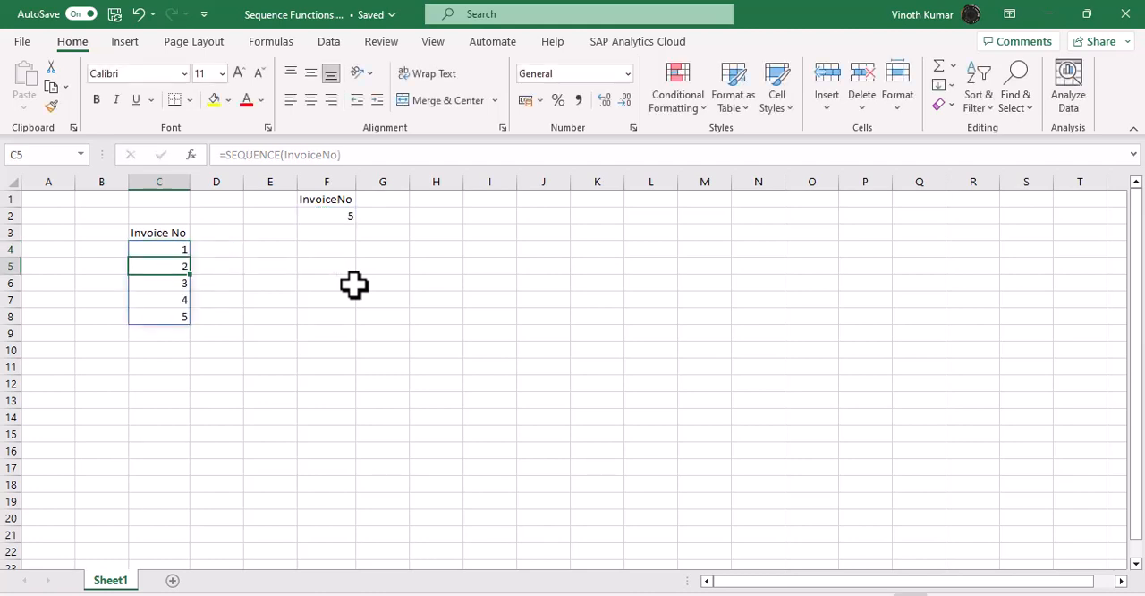
Step: Change the InvoiceNo value in cell F2 first to 10 and finally to 15
key("Up")
key("Right")
key("Right")
key("Up")
key("Up")
key("Right")
type("10")
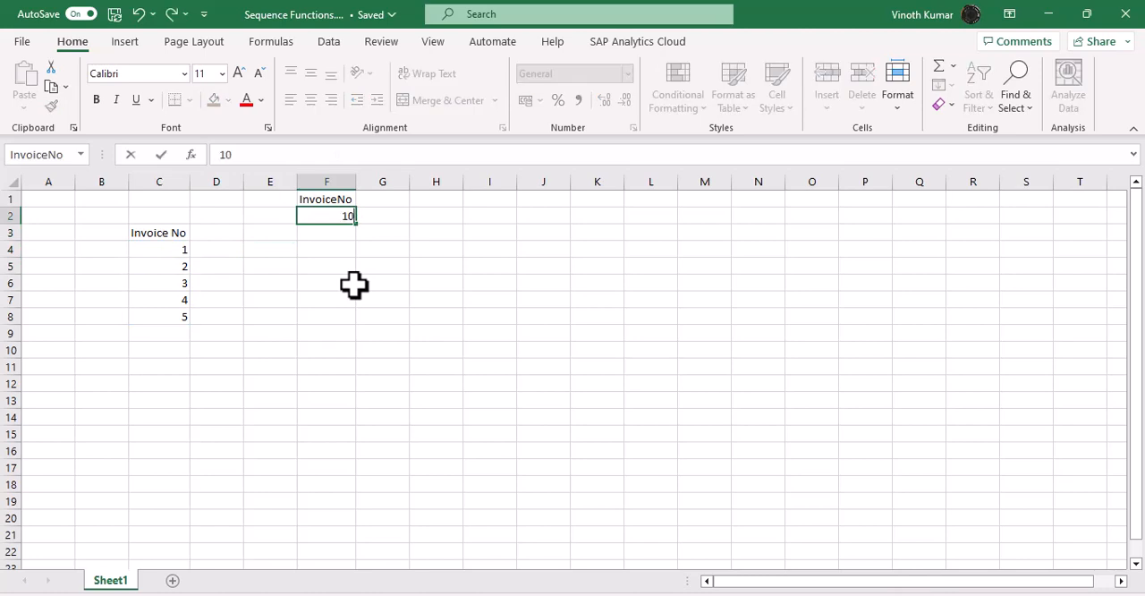
key("ctrl+Return")
type("15")
key("Return")
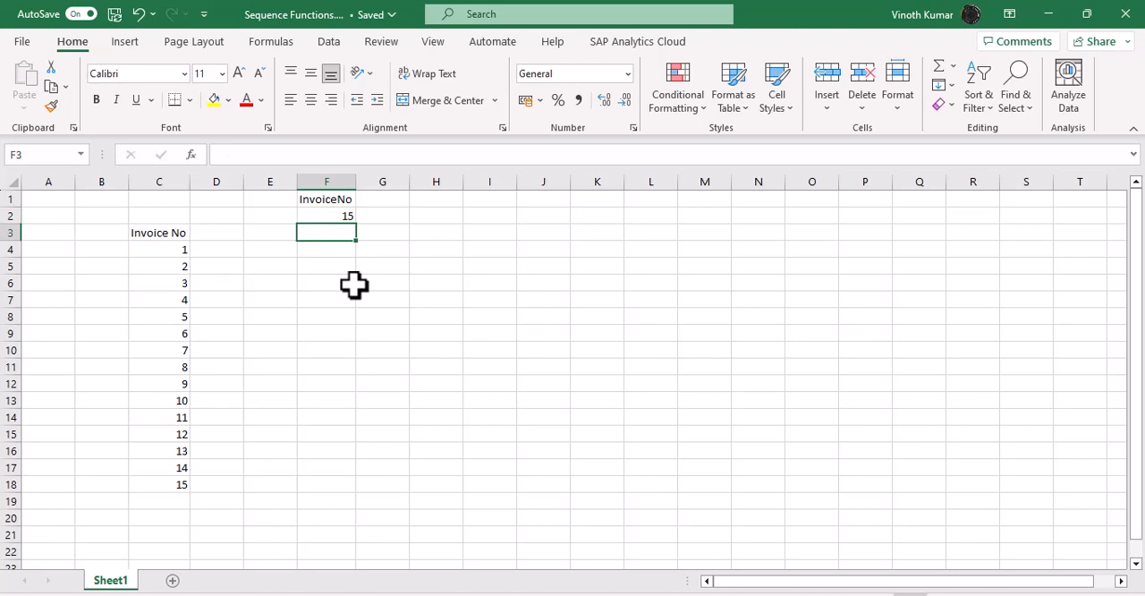
Step: Add a columns argument of 5 to the formula in C4, making it =SEQUENCE(InvoiceNo,5)
key("Left")
key("Left")
key("Down")
key("Left")
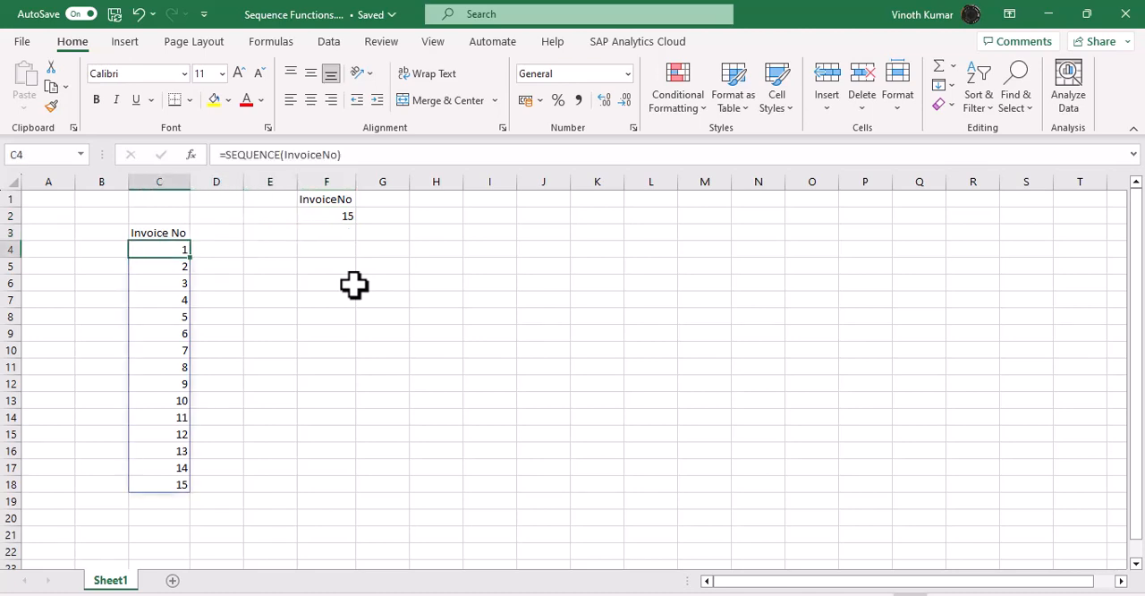
key("F2")
key("Left")
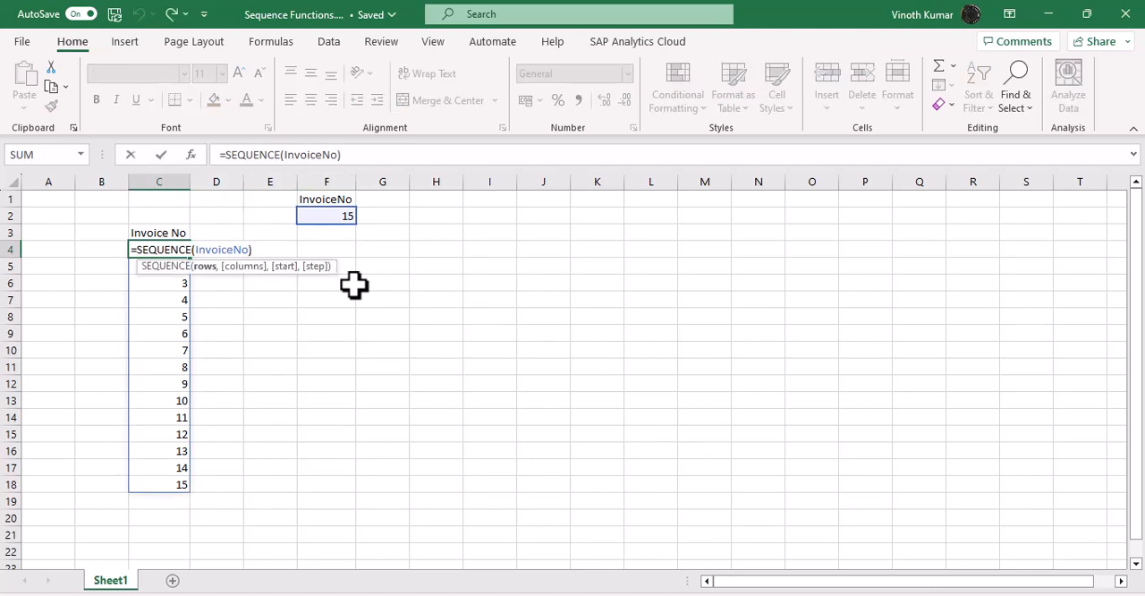
type(",")
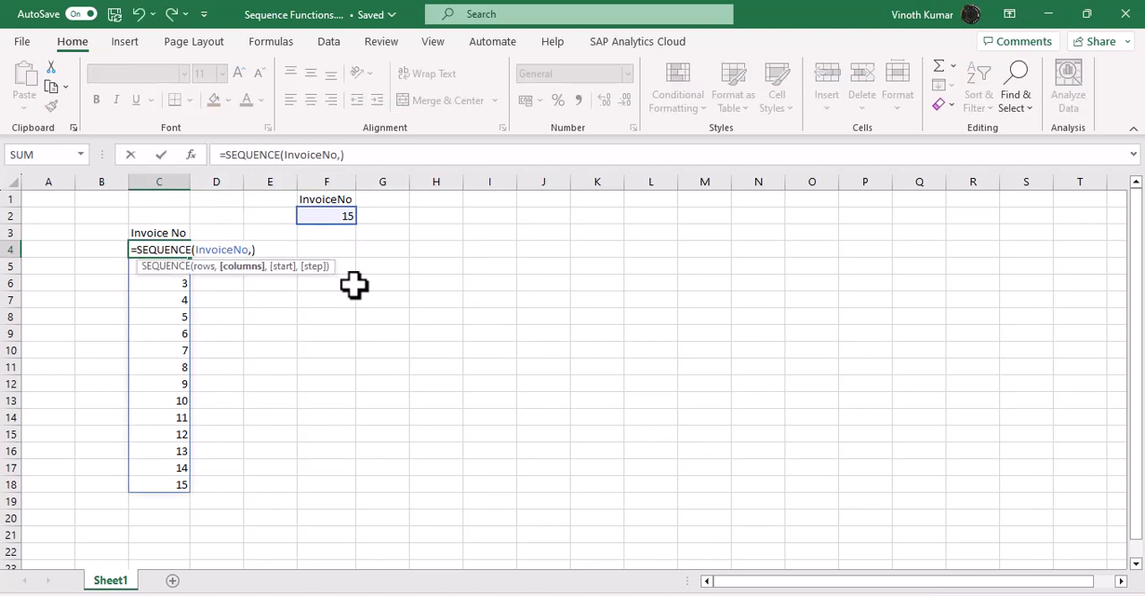
type("5")
key("Return")
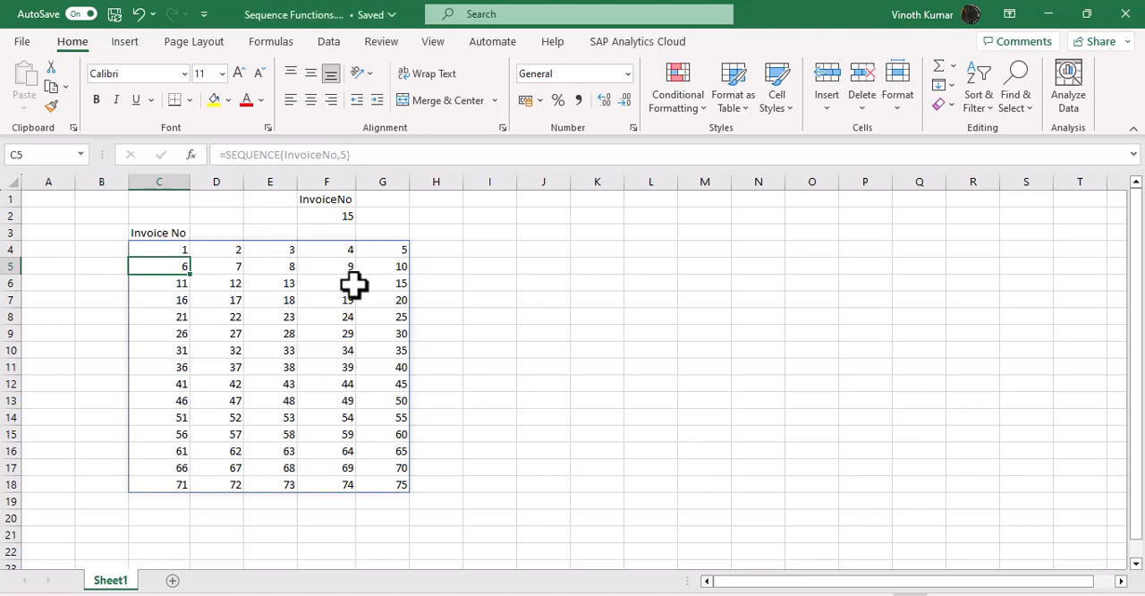
Step: Add a start argument of 101 to the C4 formula, making it =SEQUENCE(InvoiceNo,5,101)
key("Up")
key("F2")
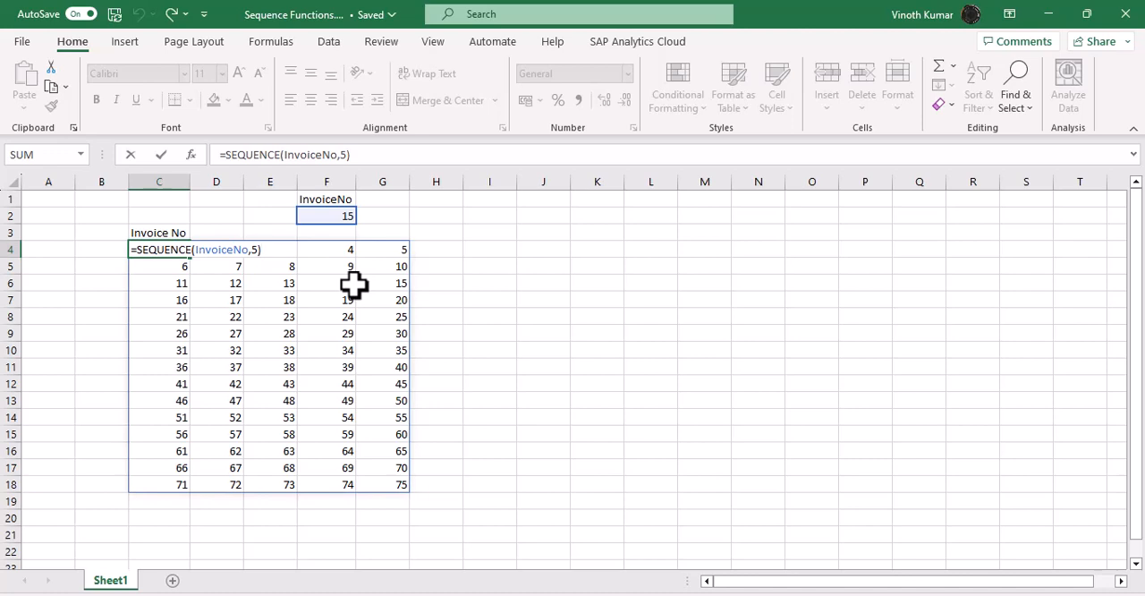
key("Left")
type(",")
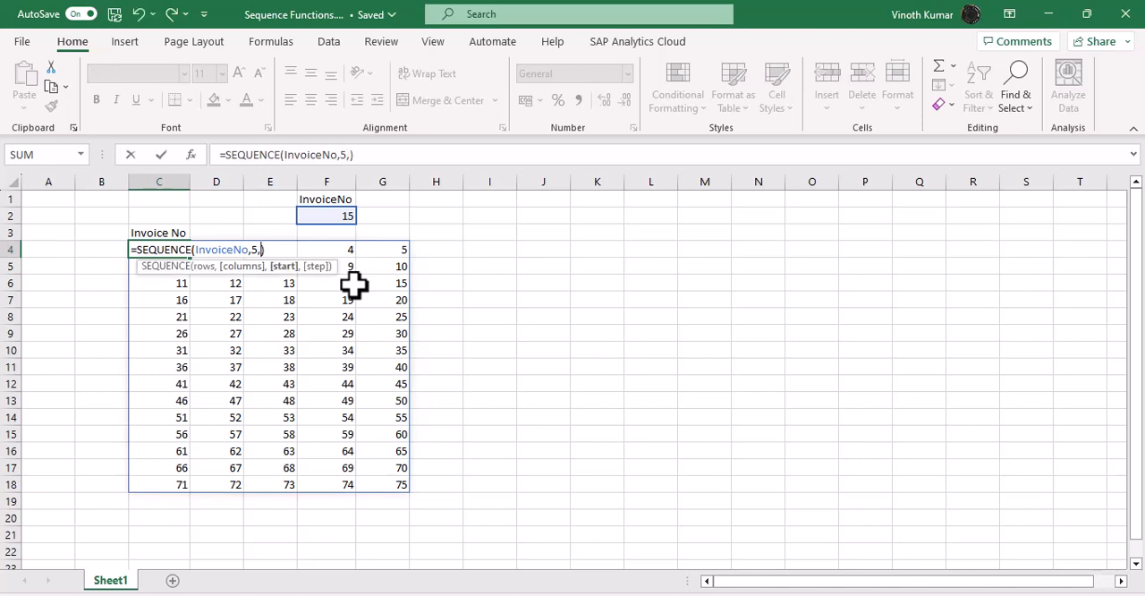
type("101")
key("Return")
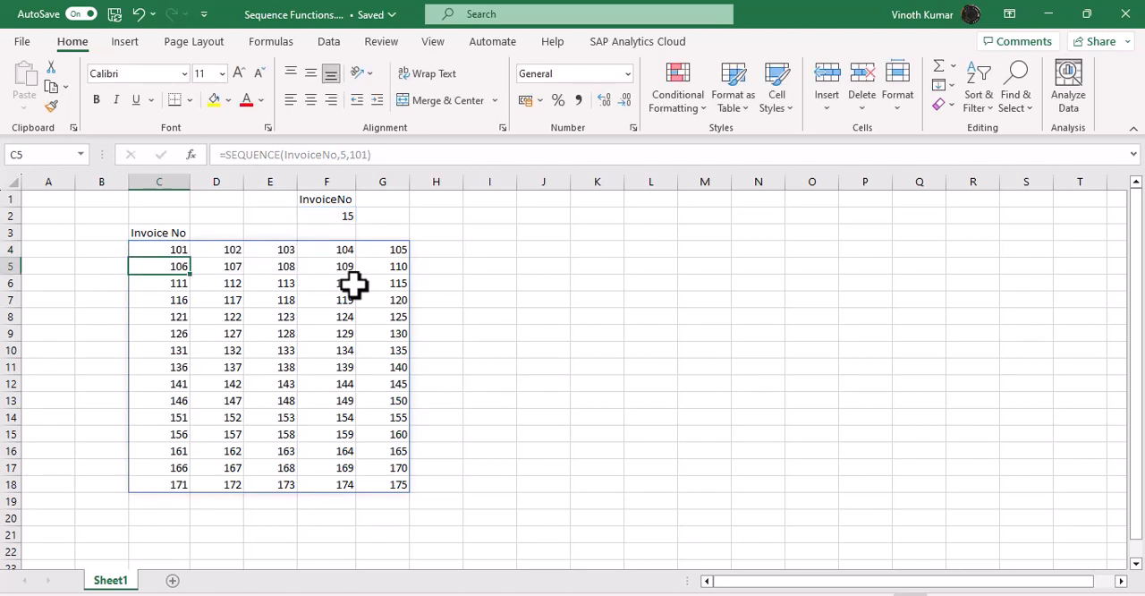
Step: Change the C4 formula's start value to 100 and add a step of 5, making it =SEQUENCE(InvoiceNo,5,100,5)
key("Up")
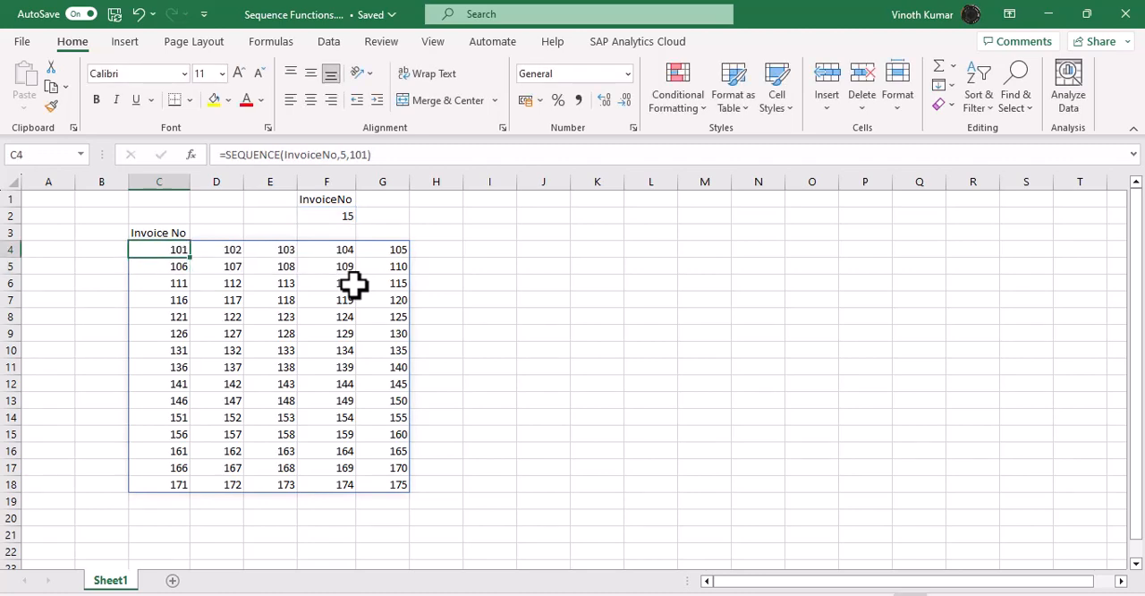
key("F2")
key("Left")
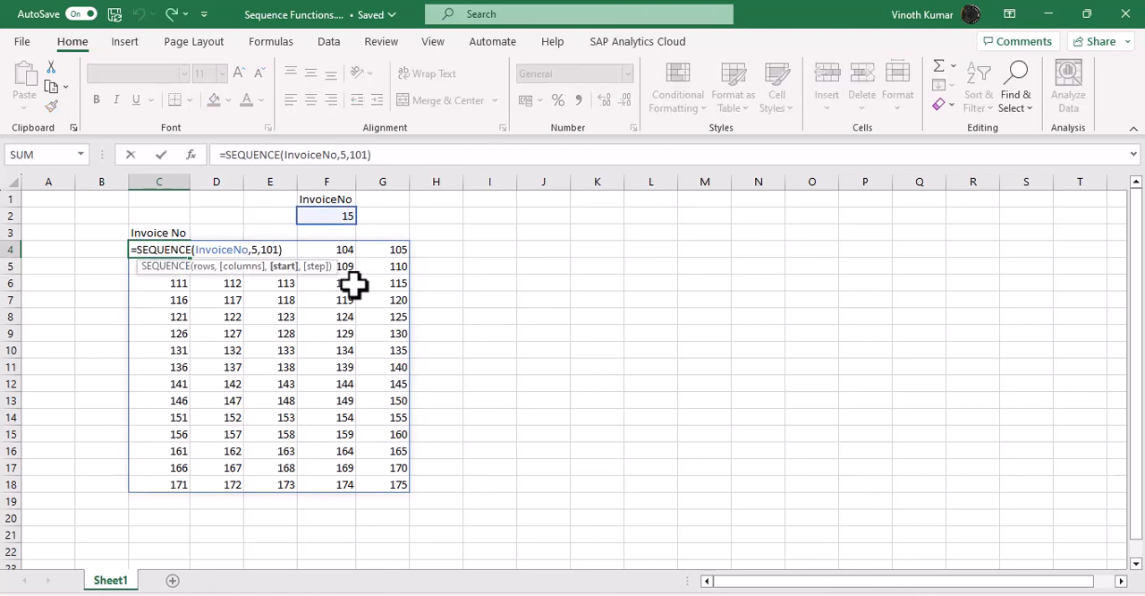
type(",")
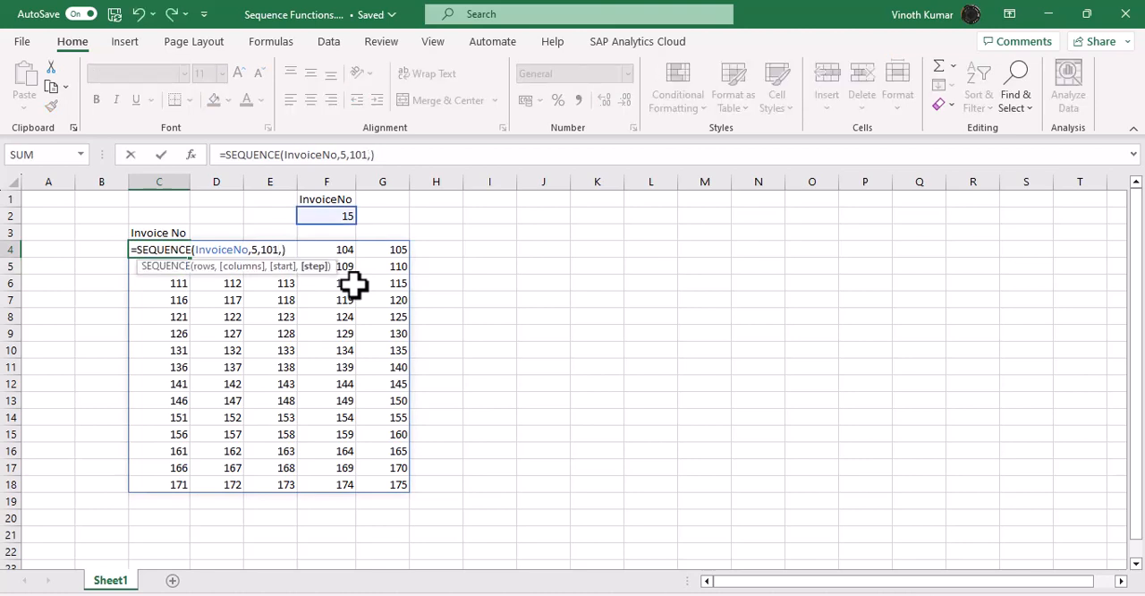
key("Left")
key("BackSpace")
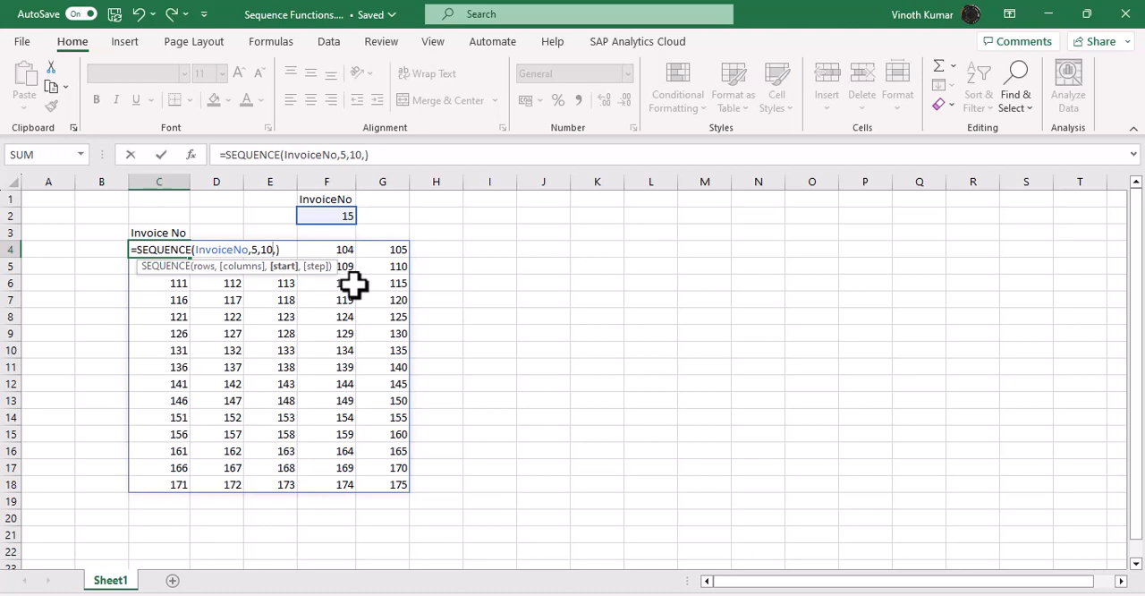
type("0")
key("Right")
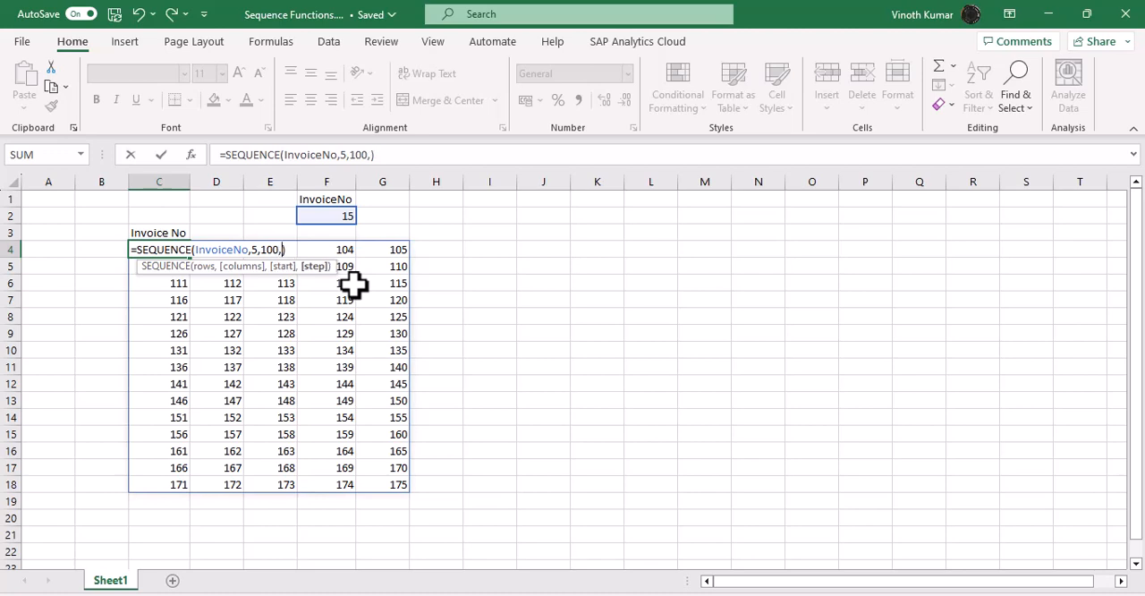
type("5")
key("Return")
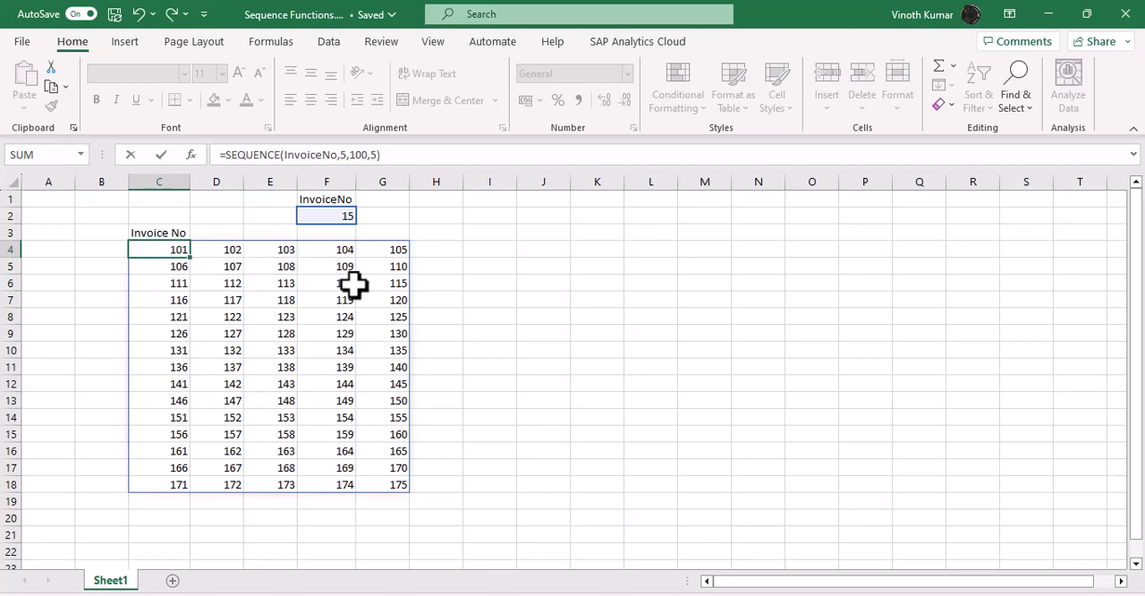